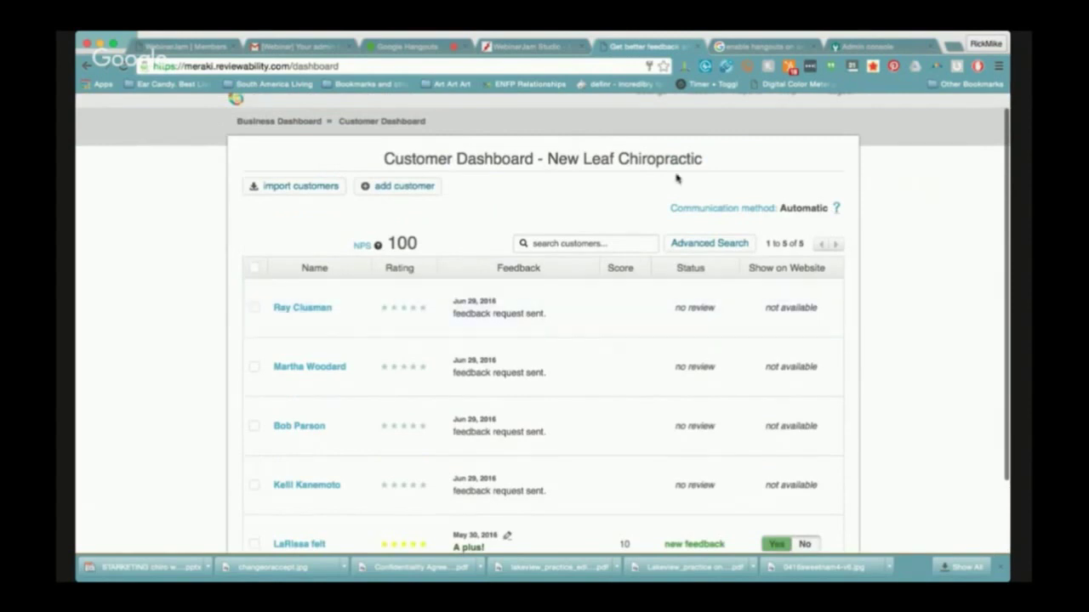
pyautogui.scroll(2, 725, 183)
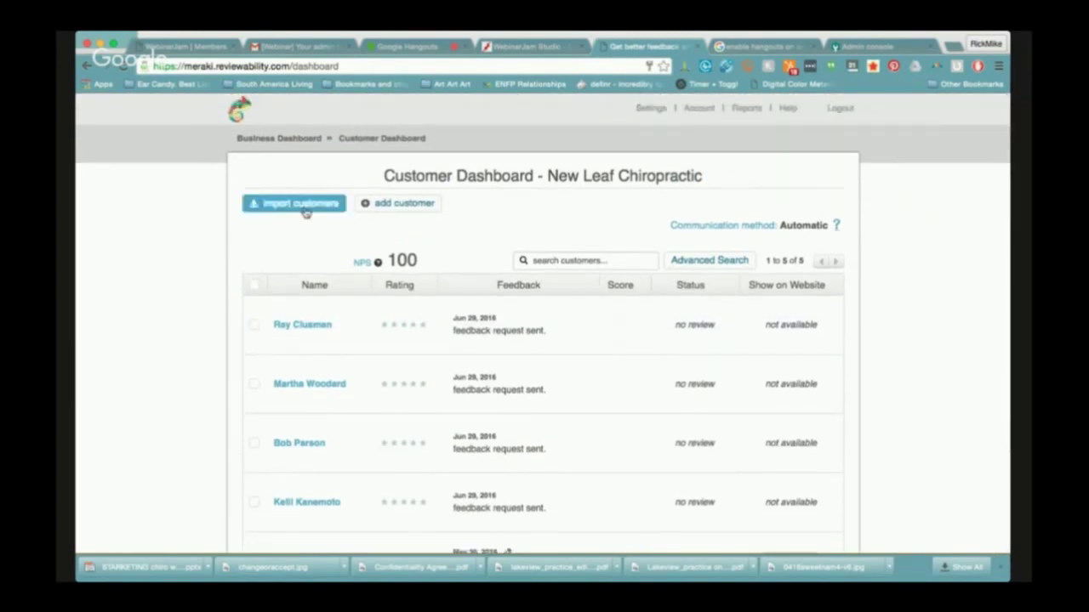
pyautogui.moveTo(780, 223); pyautogui.dragTo(829, 227)
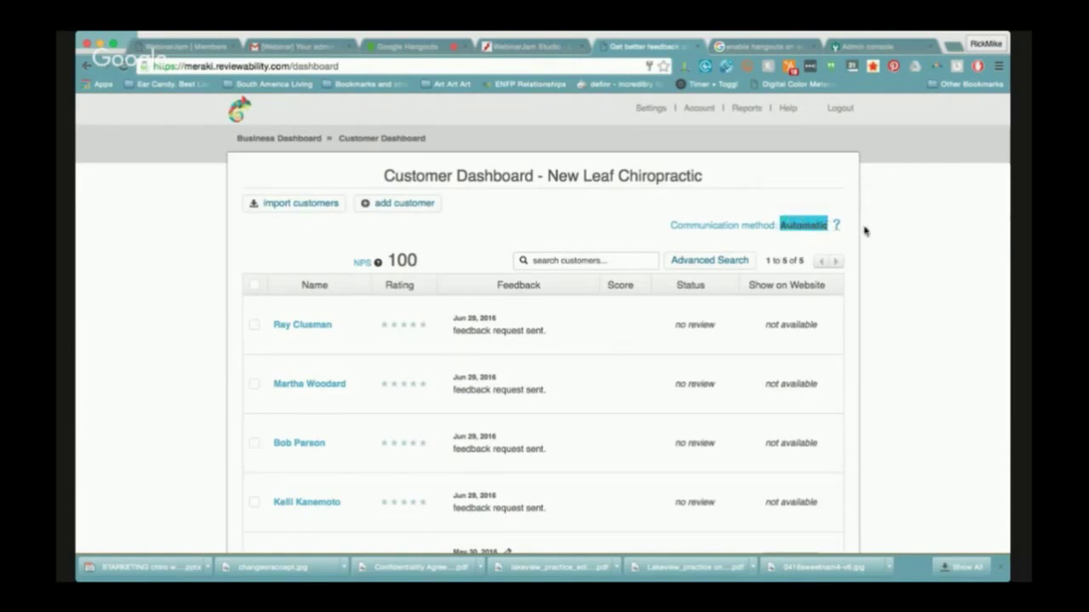
pyautogui.click(865, 230)
pyautogui.scroll(-1, 647, 274)
pyautogui.scroll(-1, 647, 275)
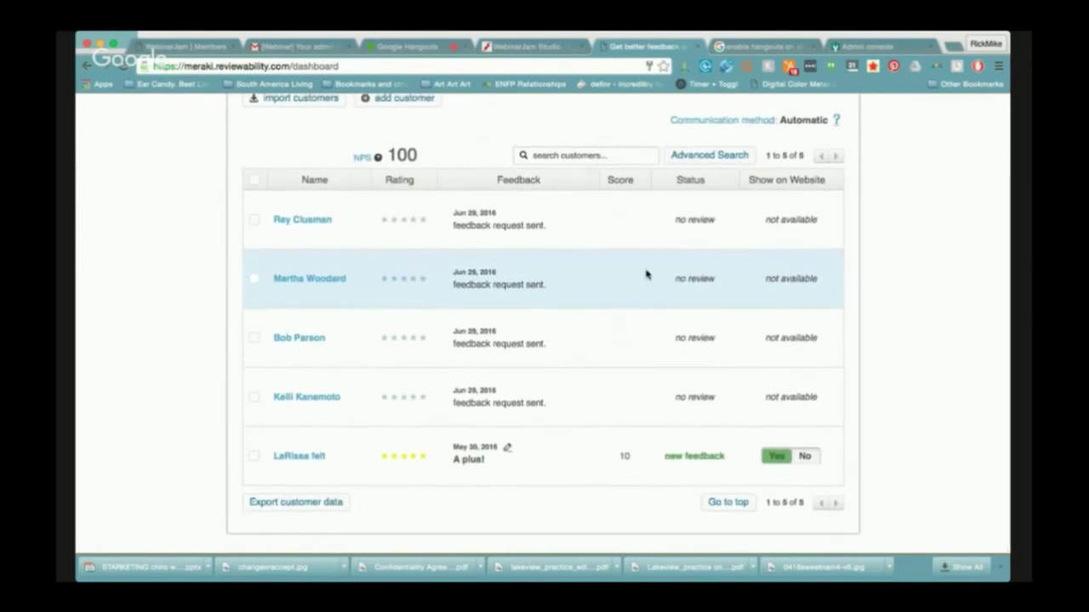
pyautogui.scroll(2, 647, 274)
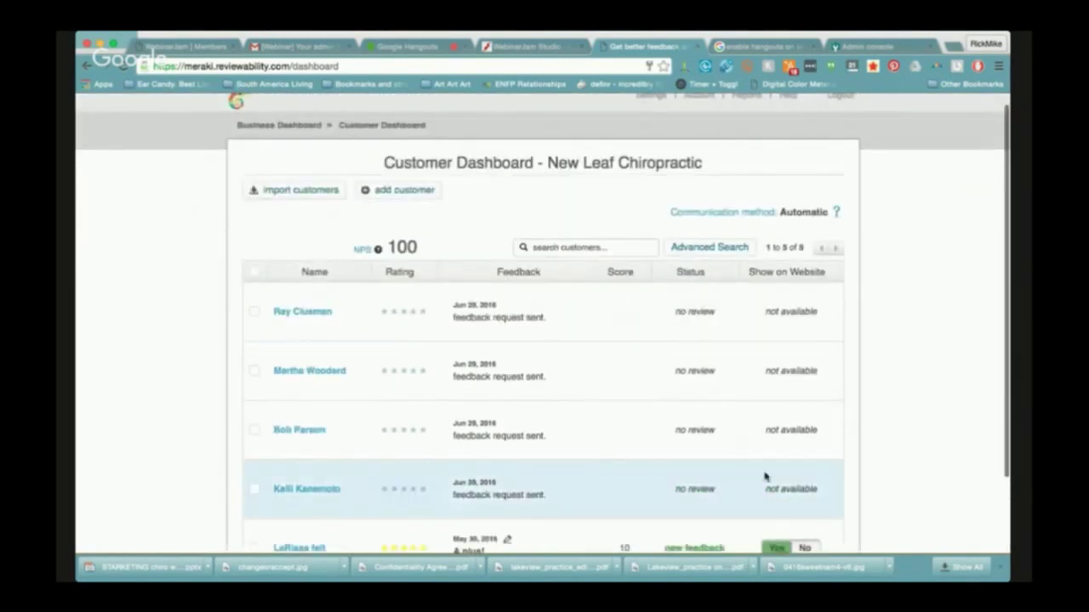
pyautogui.scroll(-2, 854, 455)
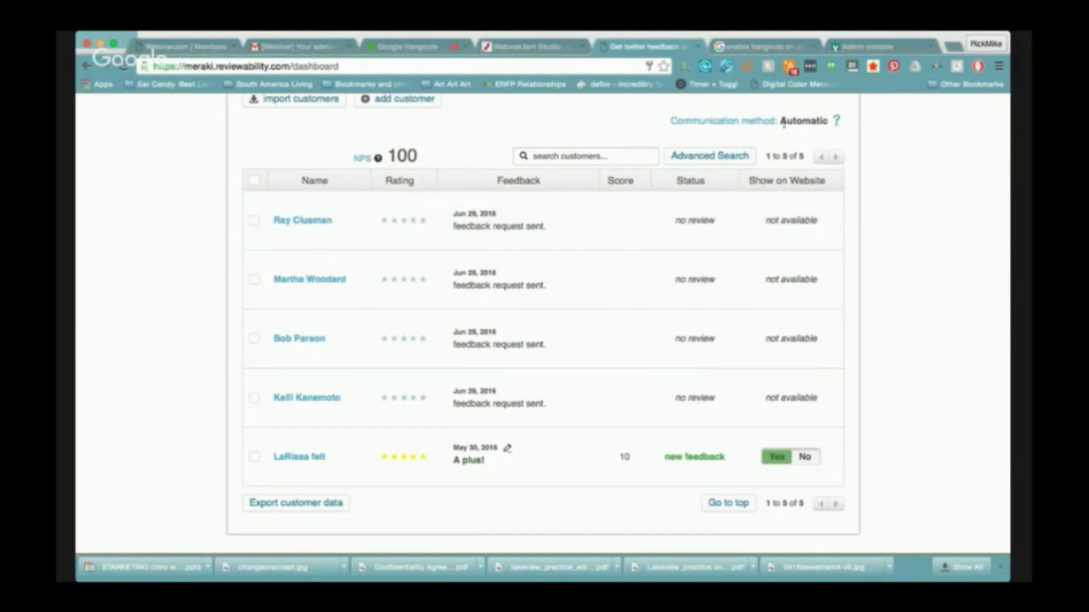
pyautogui.scroll(4, 856, 245)
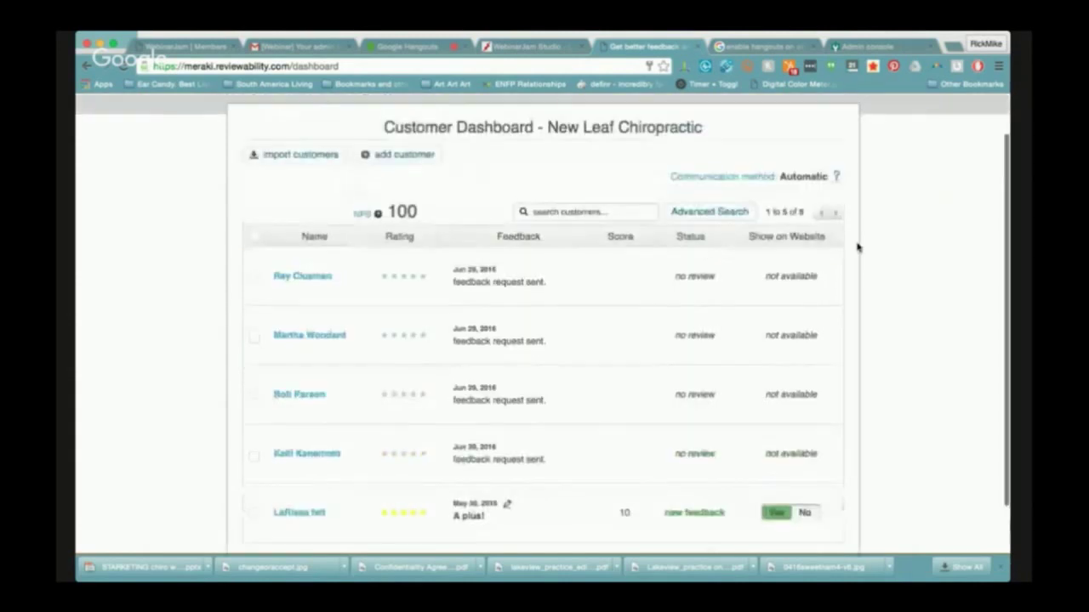
pyautogui.scroll(-3, 857, 246)
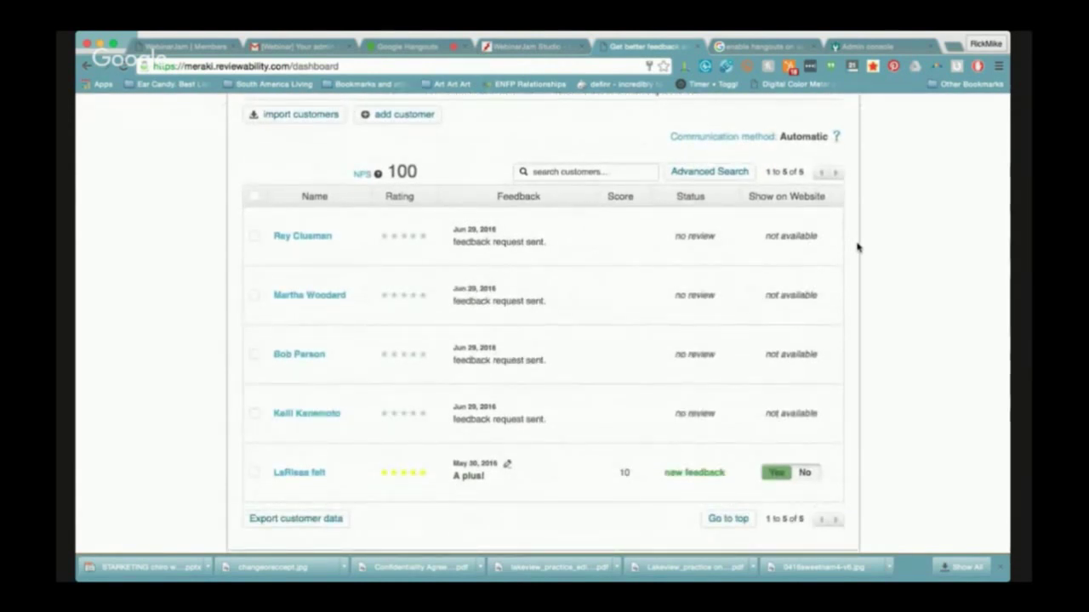
pyautogui.scroll(1, 856, 246)
pyautogui.scroll(2, 856, 245)
pyautogui.scroll(-4, 856, 246)
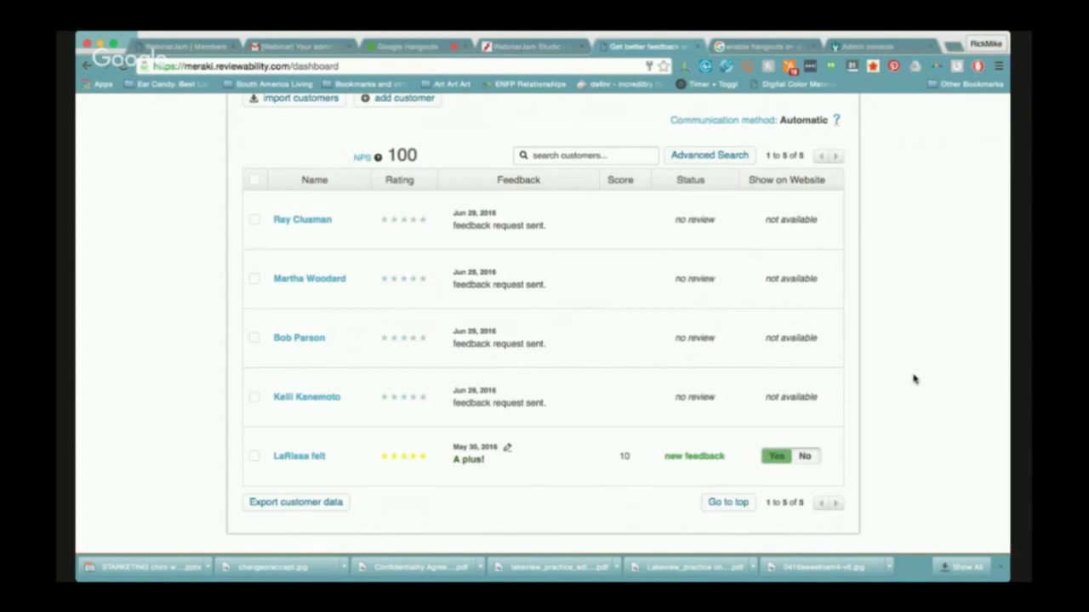
pyautogui.scroll(2, 739, 343)
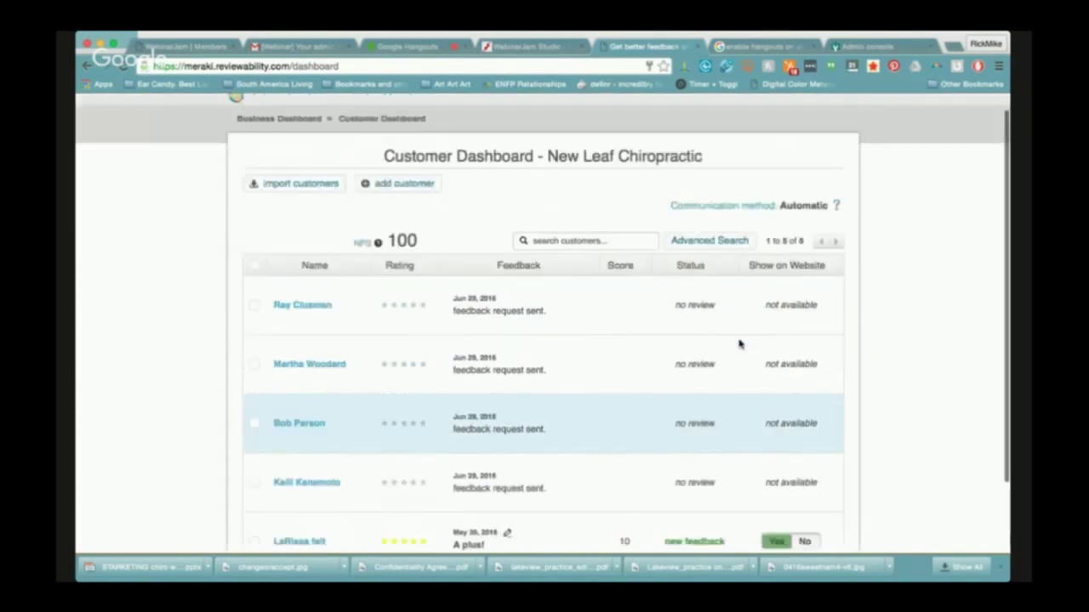
pyautogui.scroll(-2, 739, 343)
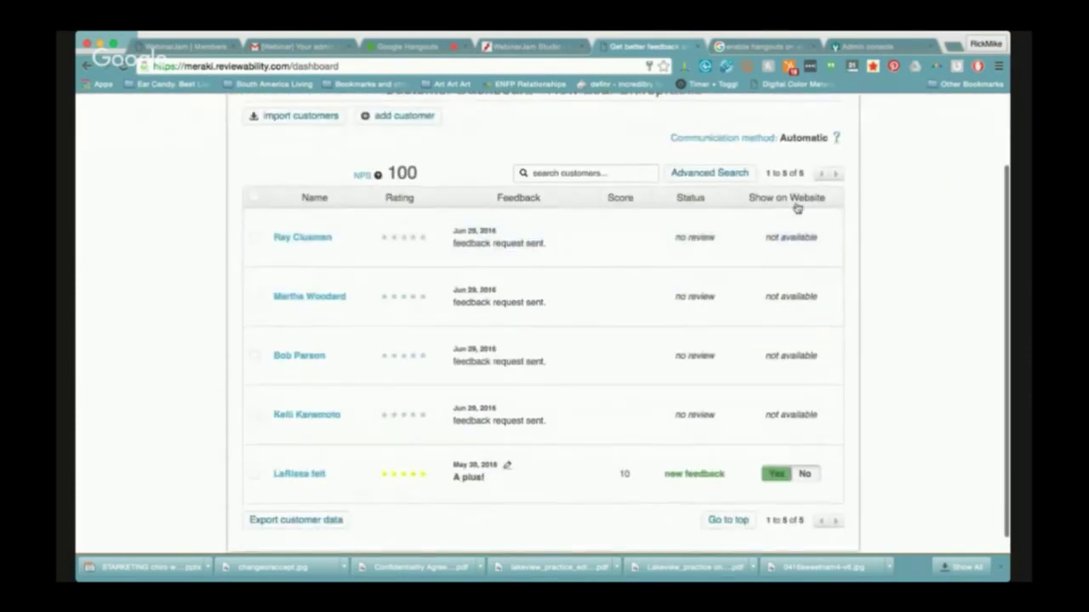
pyautogui.scroll(-1, 867, 321)
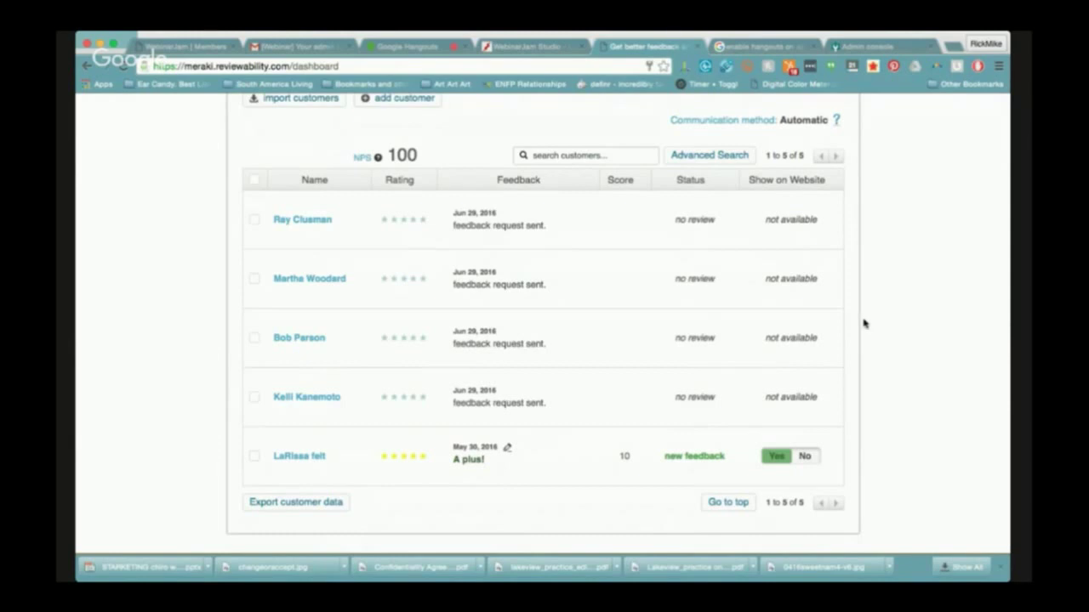
pyautogui.scroll(2, 862, 321)
pyautogui.scroll(1, 696, 262)
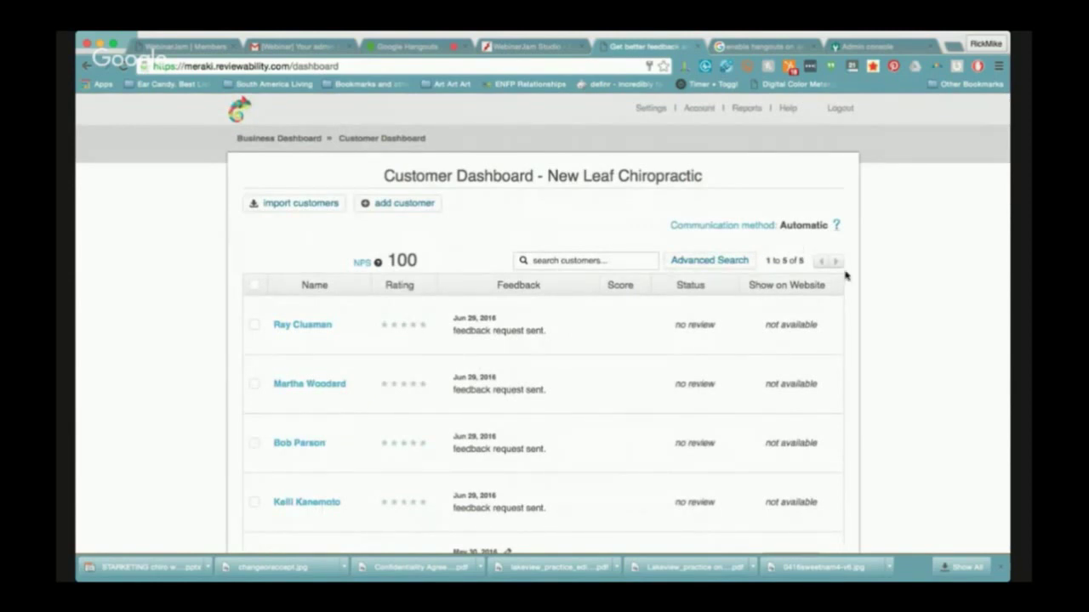
pyautogui.scroll(-1, 846, 275)
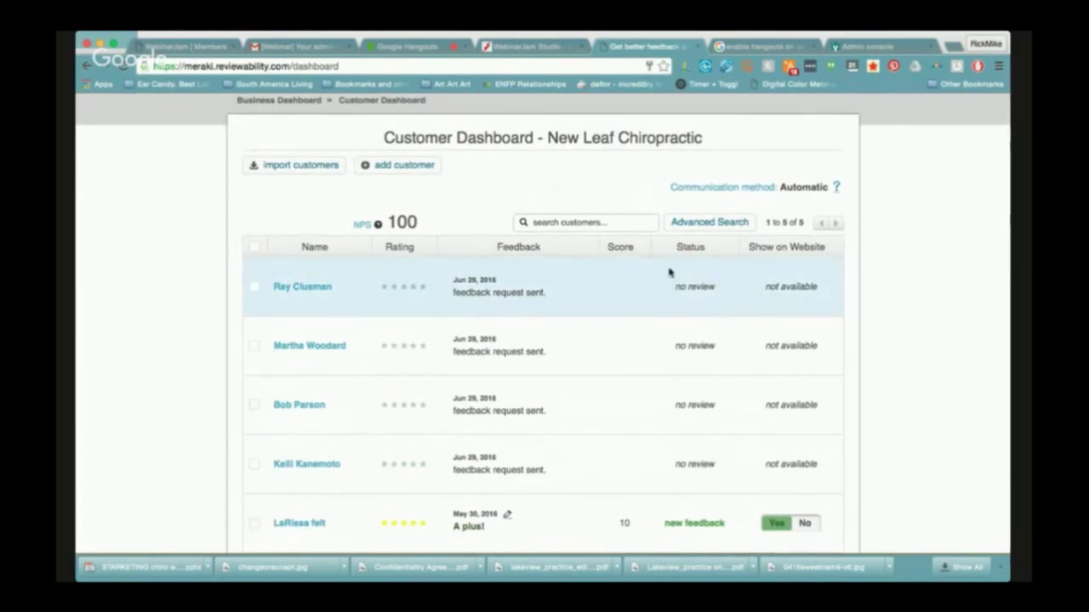
pyautogui.scroll(-2, 694, 276)
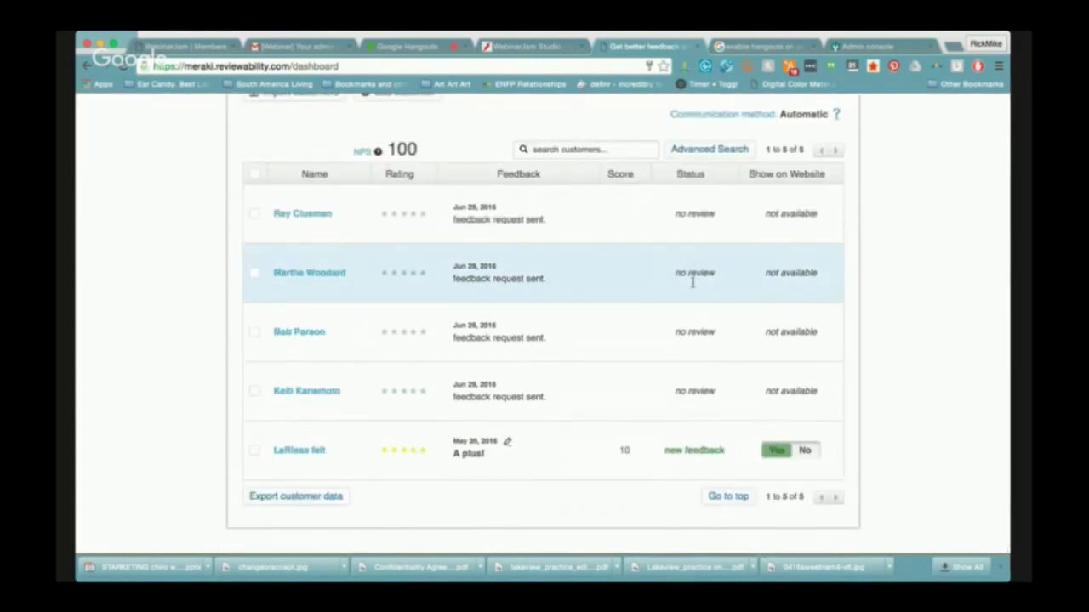
pyautogui.scroll(3, 694, 281)
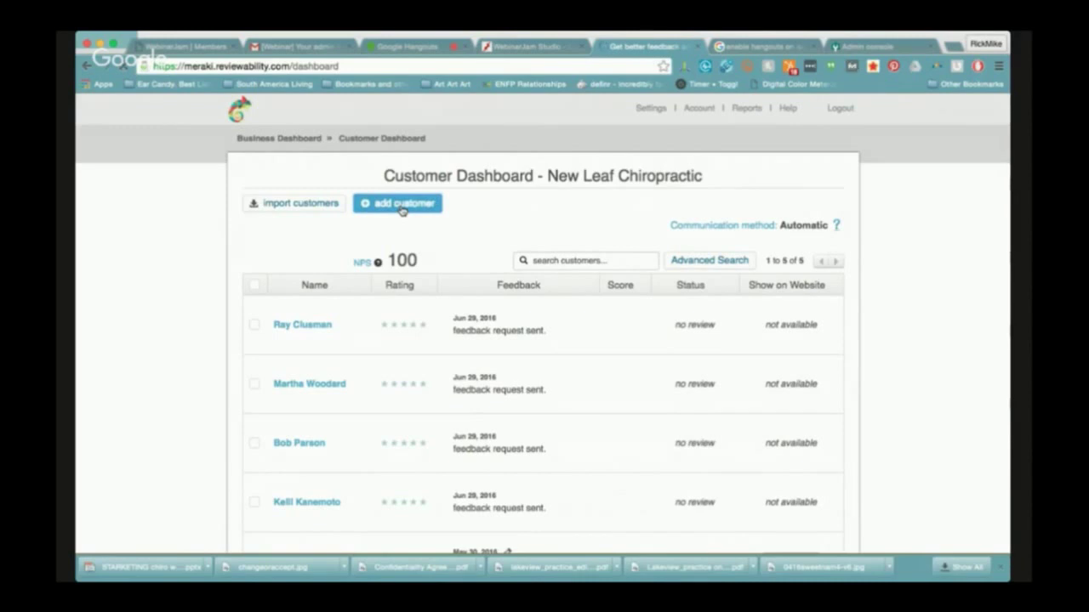
# Open the new-customer form and enter the customer's first name and e-mail address
pyautogui.click(402, 204)
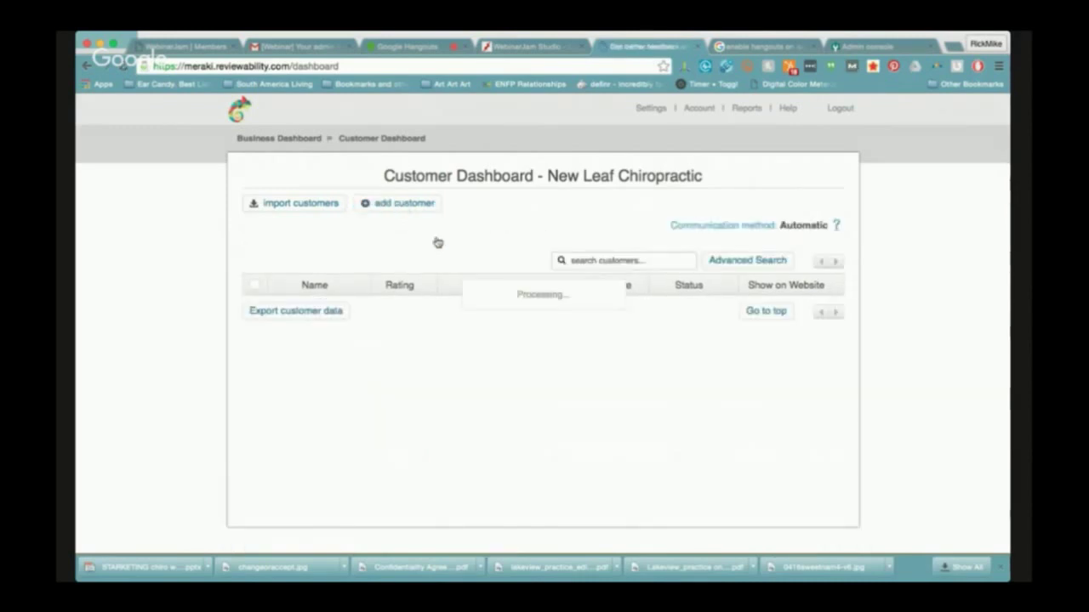
pyautogui.click(403, 207)
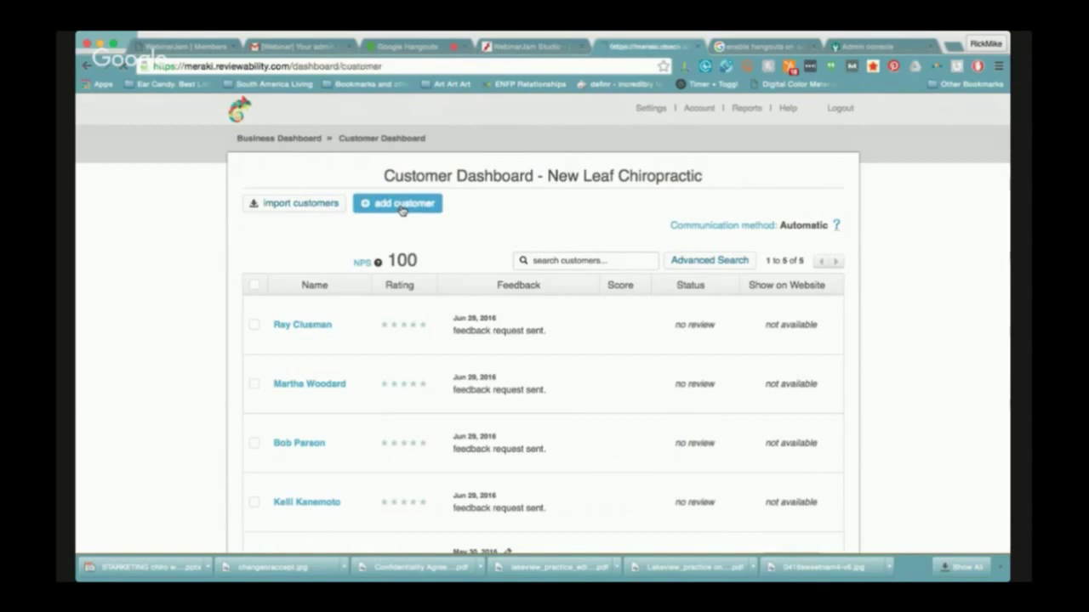
pyautogui.click(364, 294)
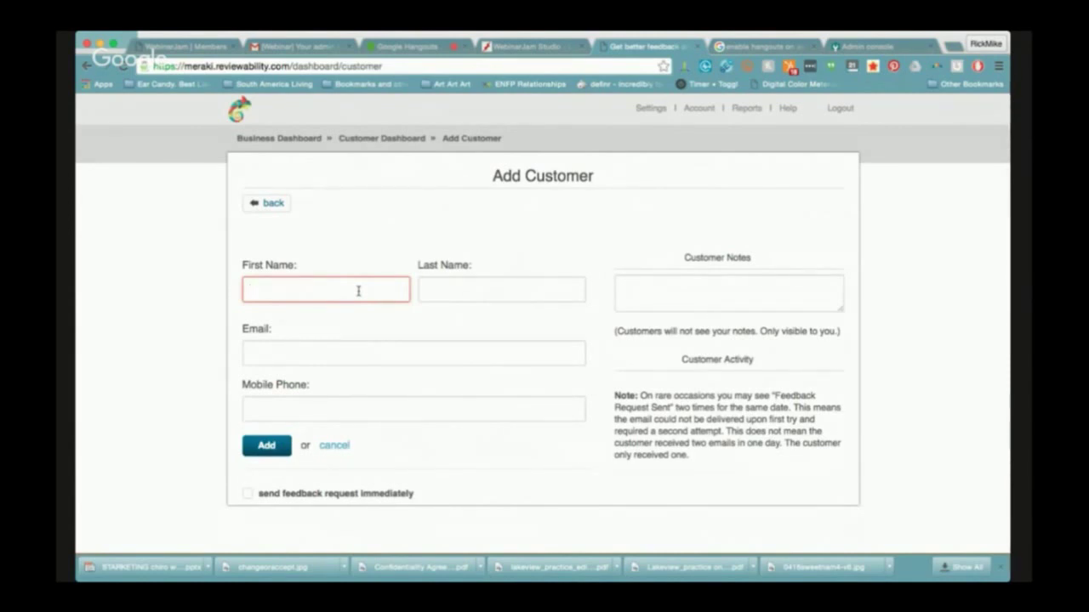
pyautogui.write('Mike')
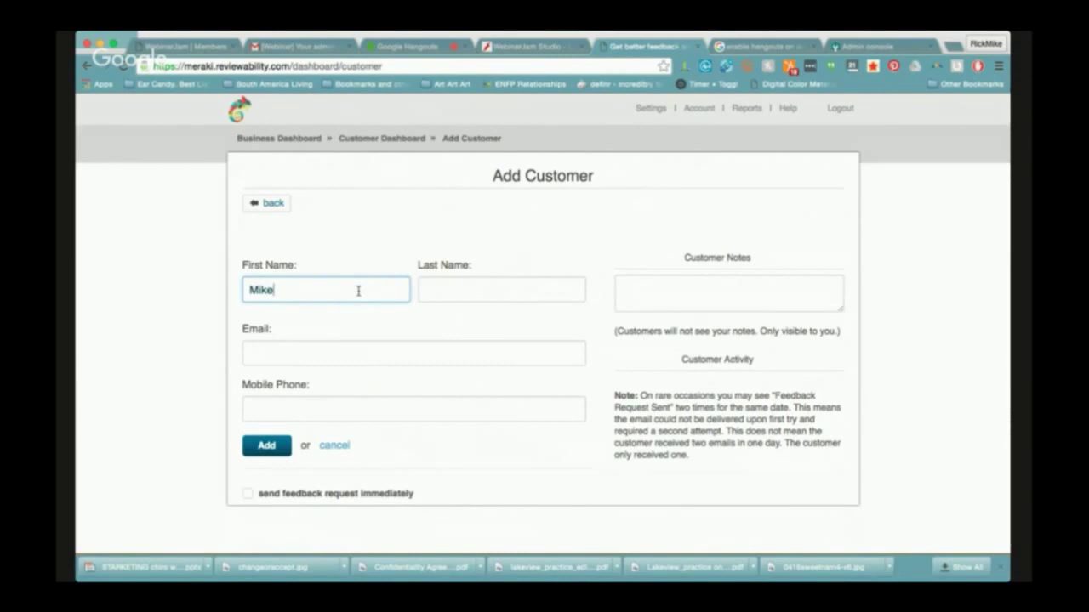
pyautogui.press('Tab')
pyautogui.press('Tab')
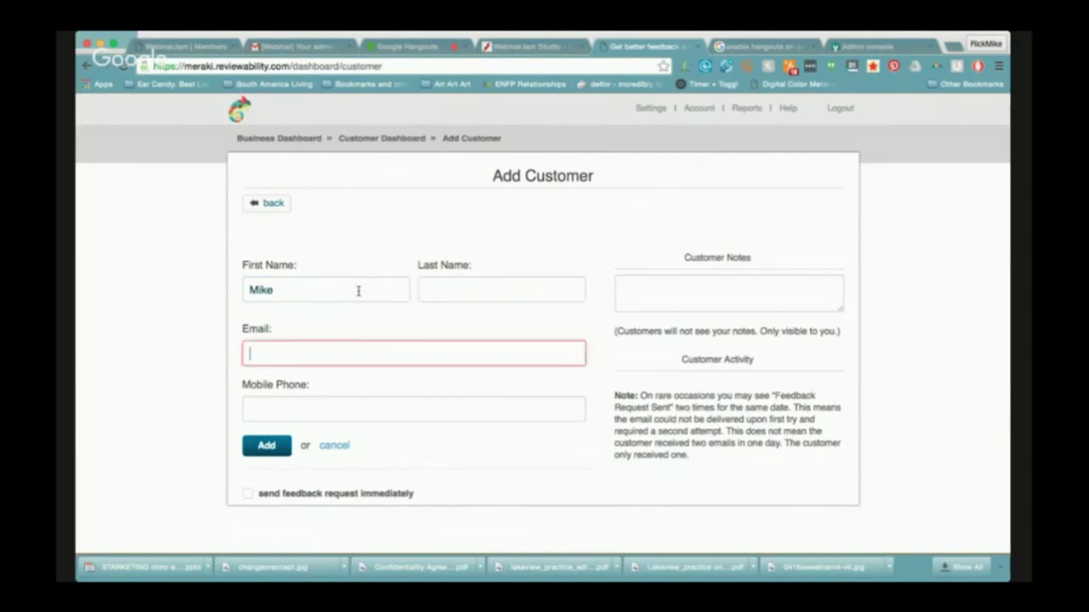
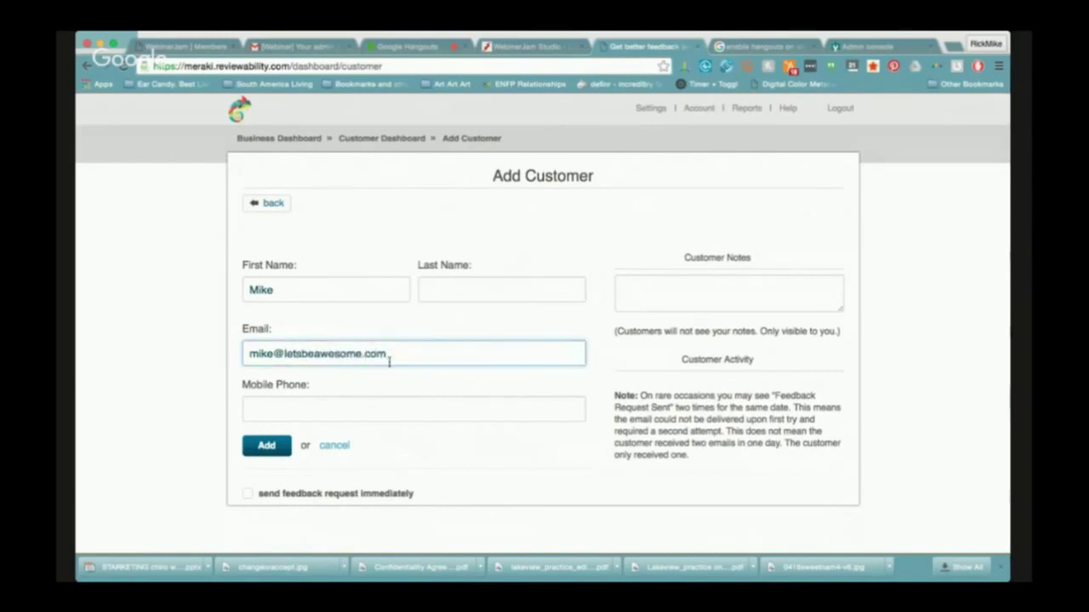
# Correct the misspelled domain in the customer's e-mail address
pyautogui.moveTo(387, 354); pyautogui.dragTo(284, 354)
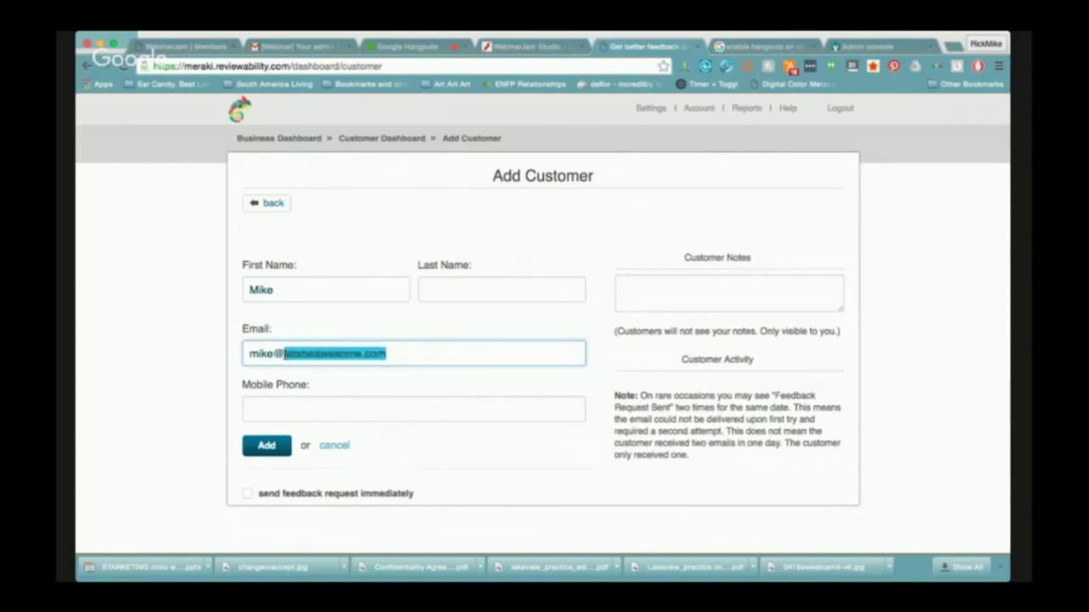
pyautogui.write('p')
pyautogui.press('BackSpace')
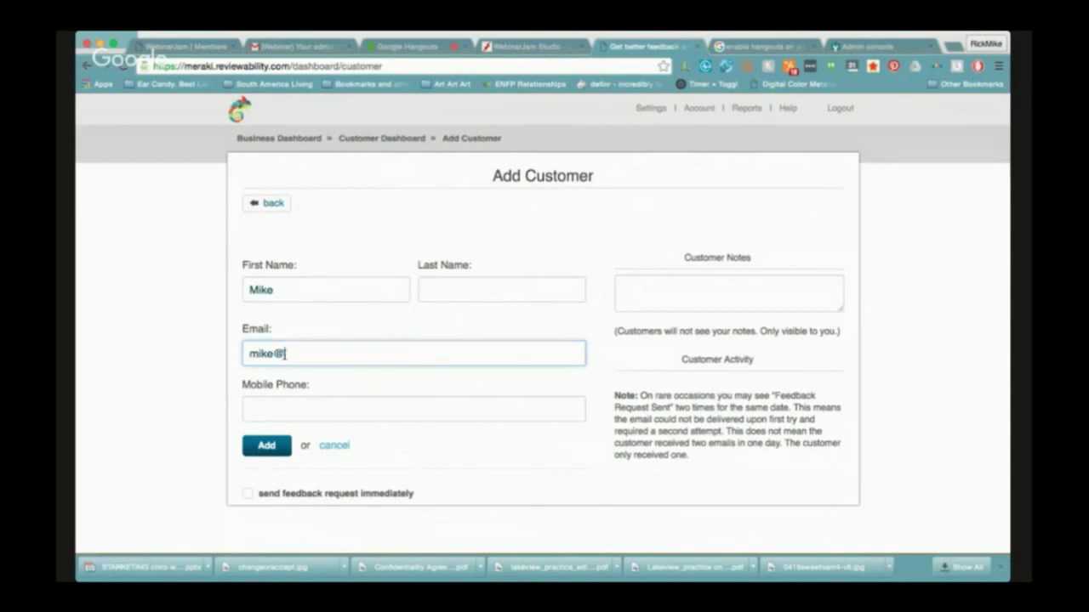
pyautogui.write('pp')
pyautogui.write('itwithmeraki.com')
pyautogui.click(284, 353)
pyautogui.press('BackSpace')
pyautogui.write('d')
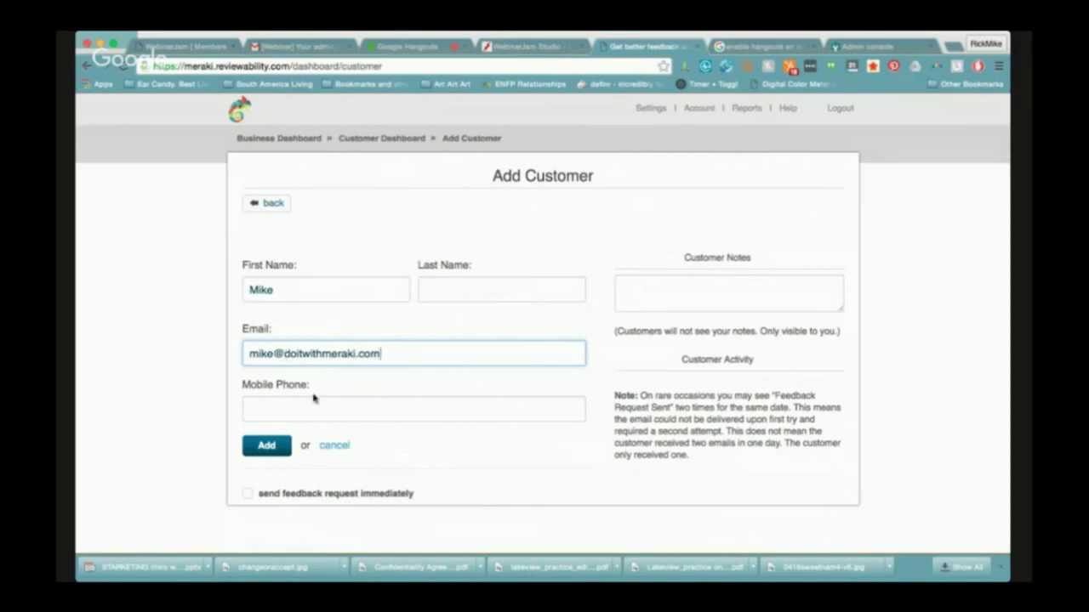
pyautogui.click(277, 446)
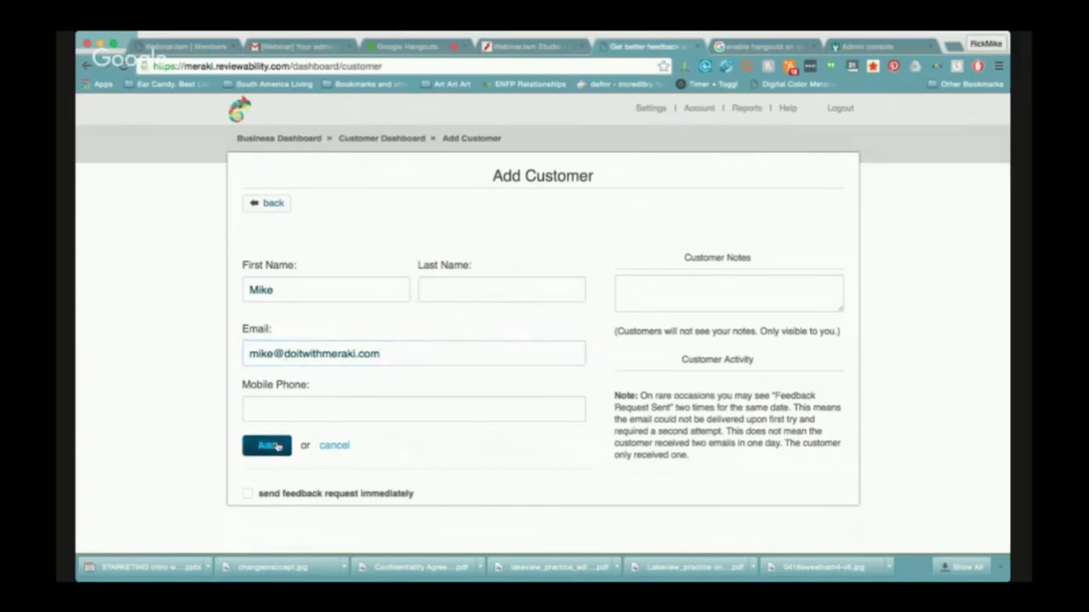
# Choose to send the feedback request immediately and try saving the customer
pyautogui.click(248, 494)
pyautogui.click(274, 454)
pyautogui.click(274, 454)
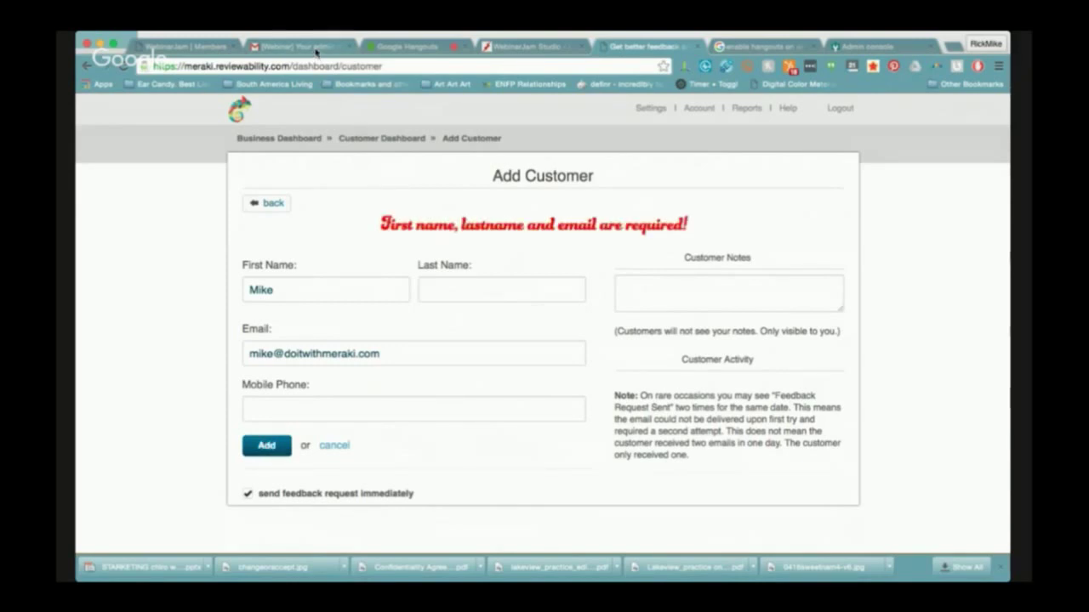
# Add the customer's last name, save, and confirm the 'feedback request sent' note
pyautogui.click(497, 294)
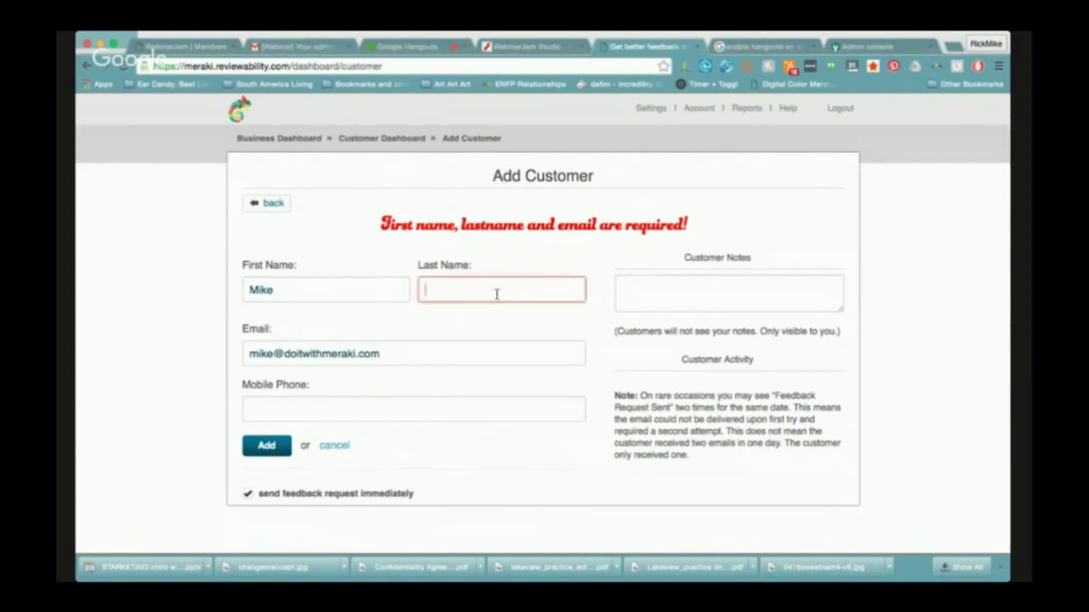
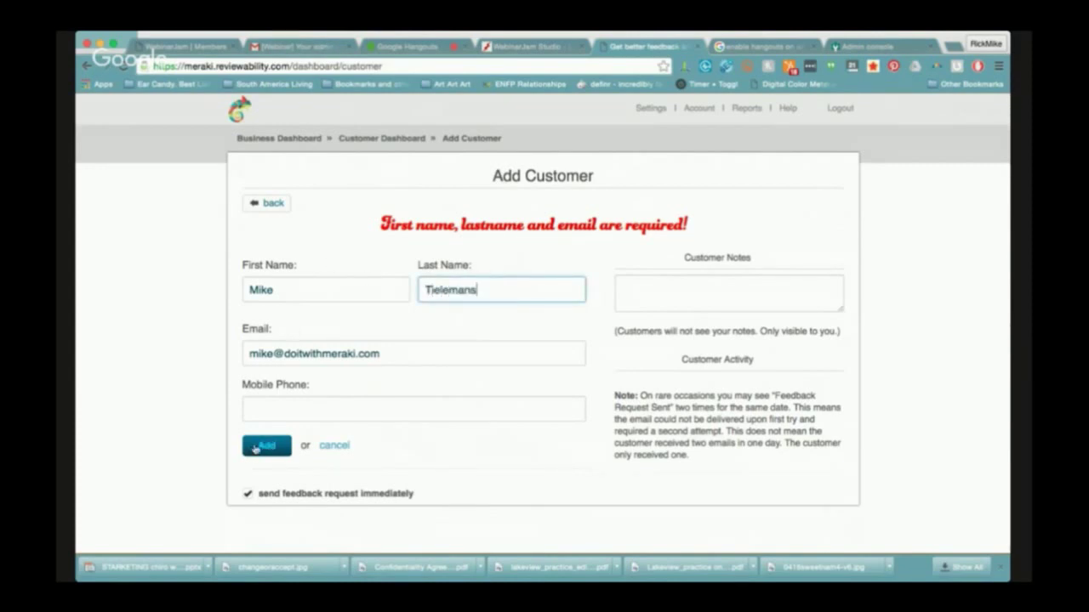
pyautogui.click(249, 453)
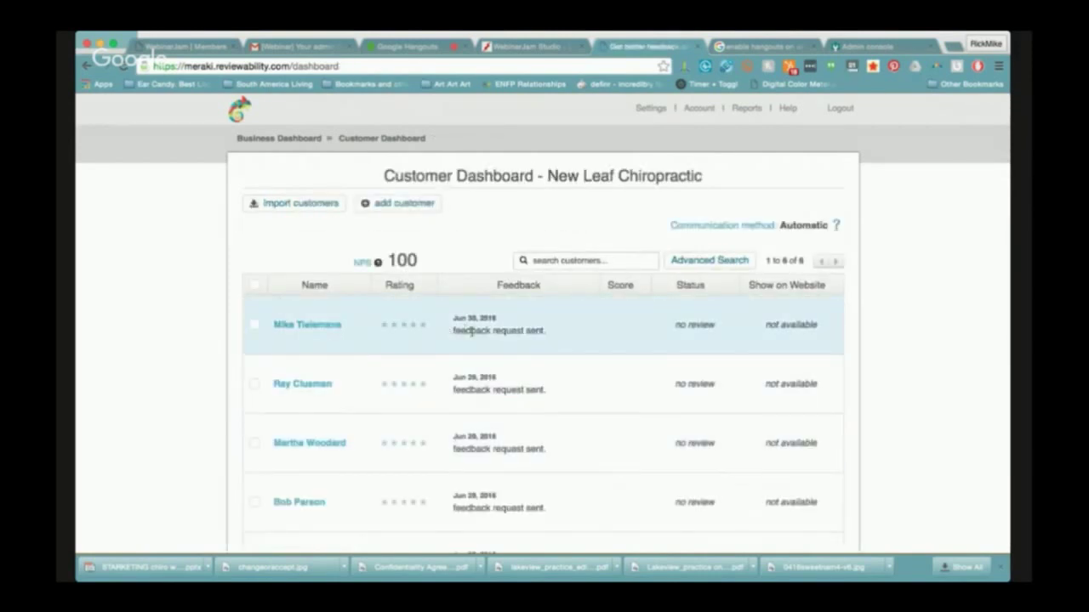
pyautogui.moveTo(452, 331); pyautogui.dragTo(547, 330)
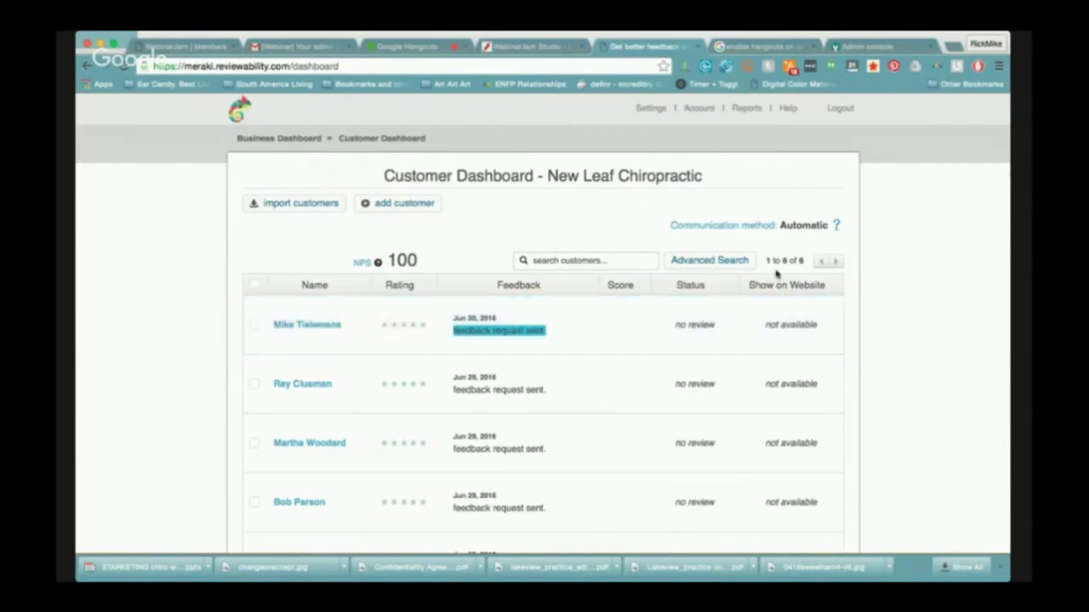
pyautogui.click(316, 48)
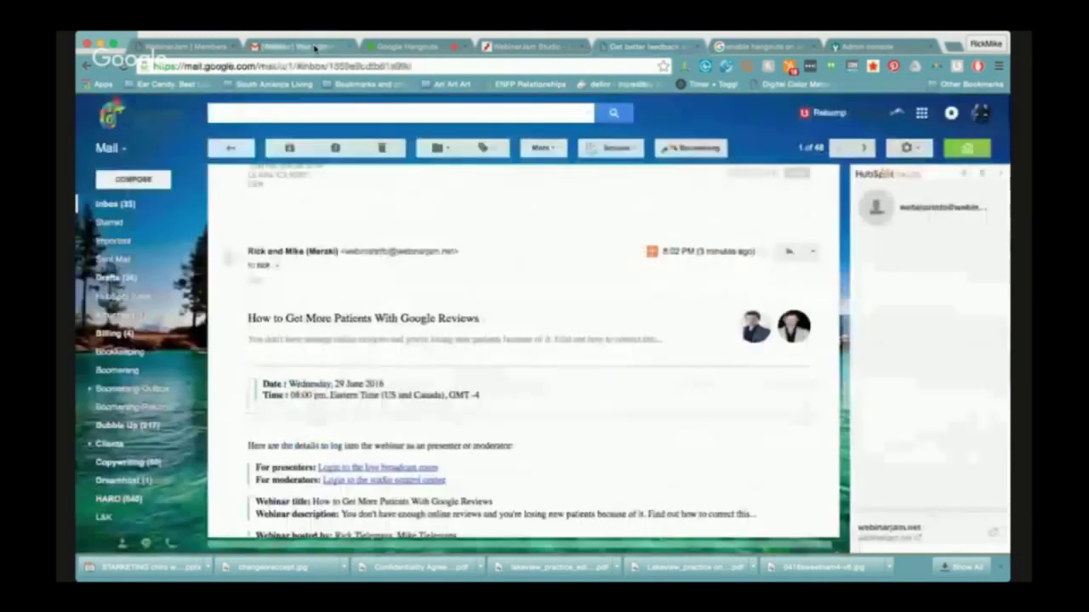
# Refresh the inbox, open New Leaf Chiropractic's 'Thank you for visiting us' email, and follow Give Feedback
pyautogui.click(132, 208)
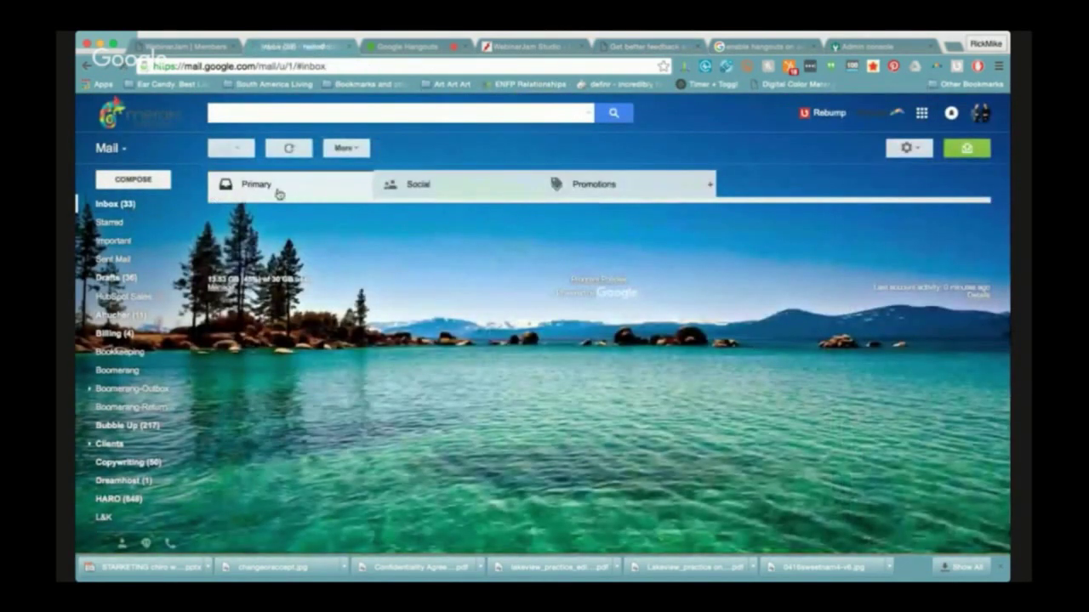
pyautogui.click(290, 149)
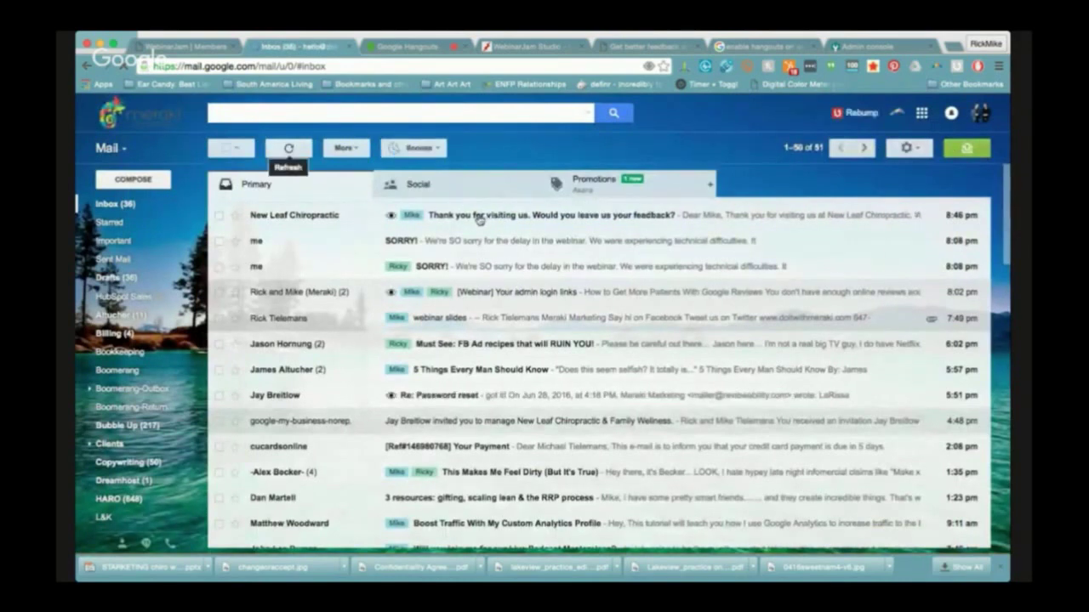
pyautogui.click(484, 220)
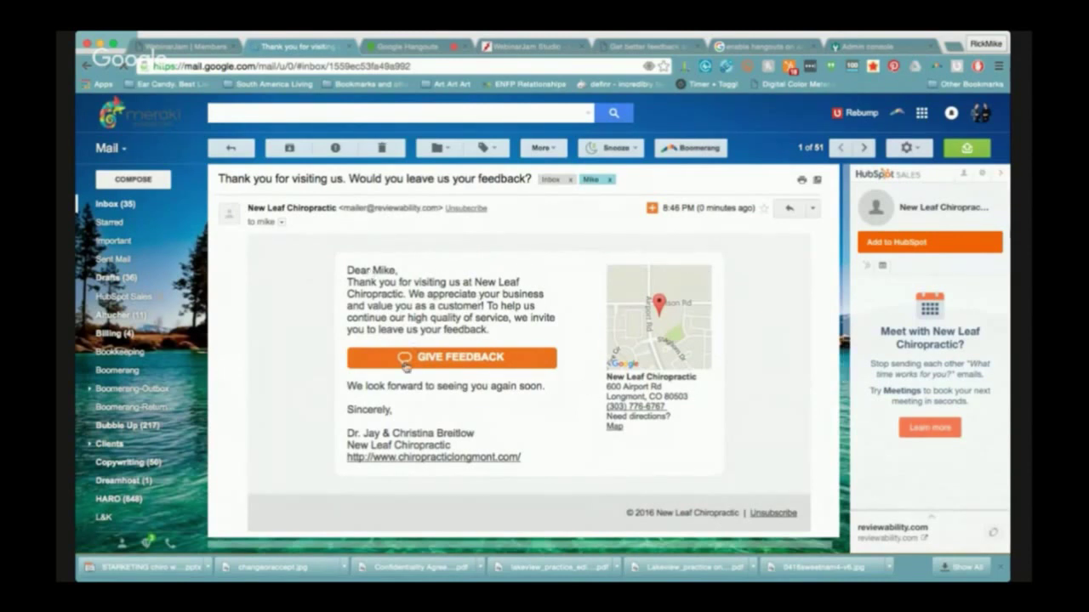
pyautogui.click(475, 361)
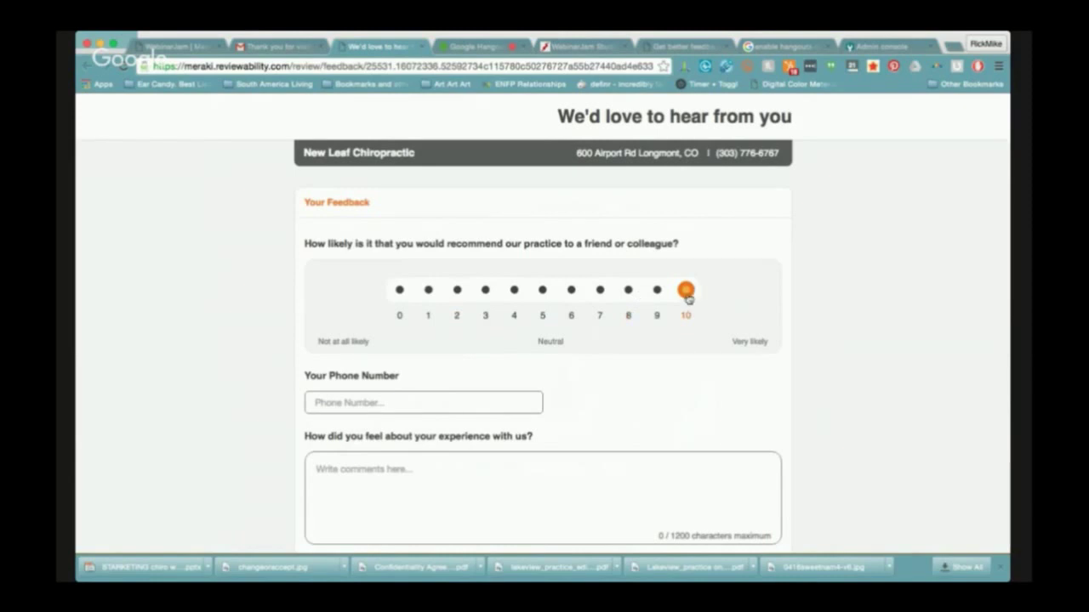
# Enter the customer's phone number and the comment 'They were legite', then submit the rating-10 feedback
pyautogui.click(405, 405)
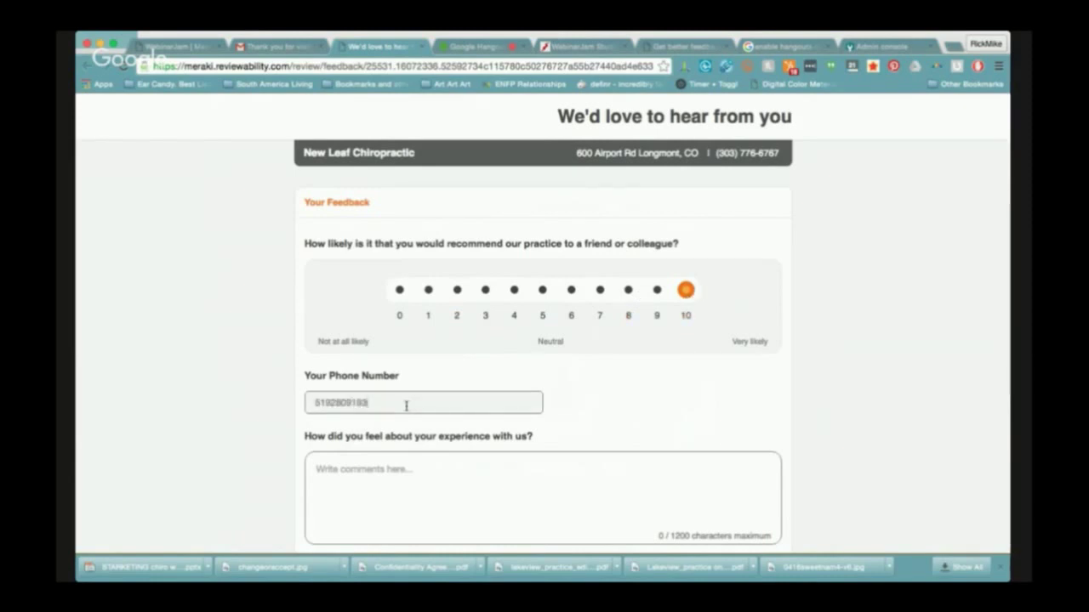
pyautogui.press('Tab')
pyautogui.write('They were legite')
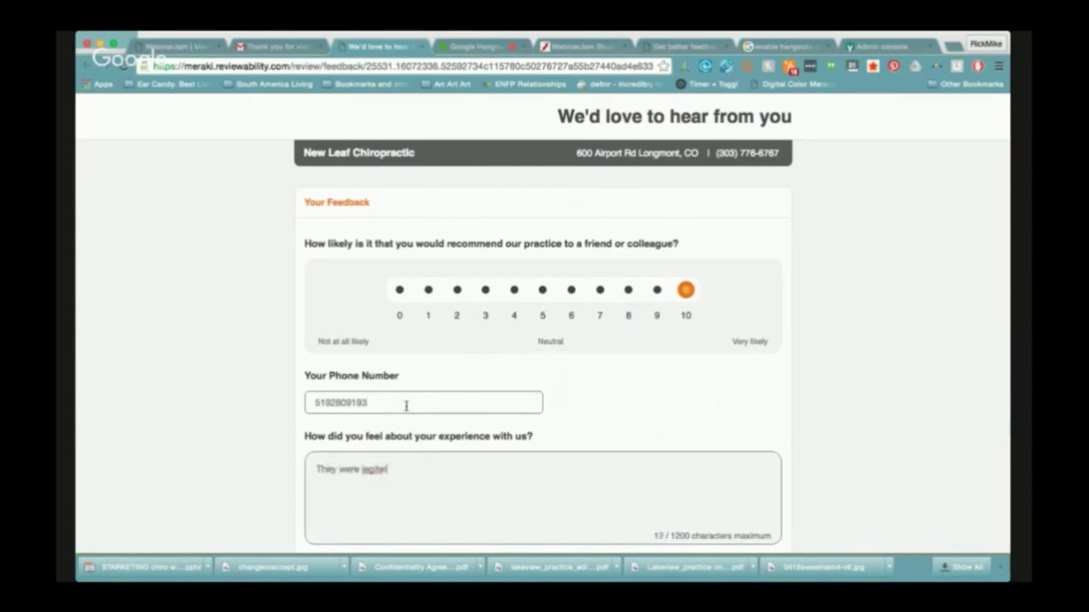
pyautogui.scroll(-3, 685, 383)
pyautogui.click(525, 466)
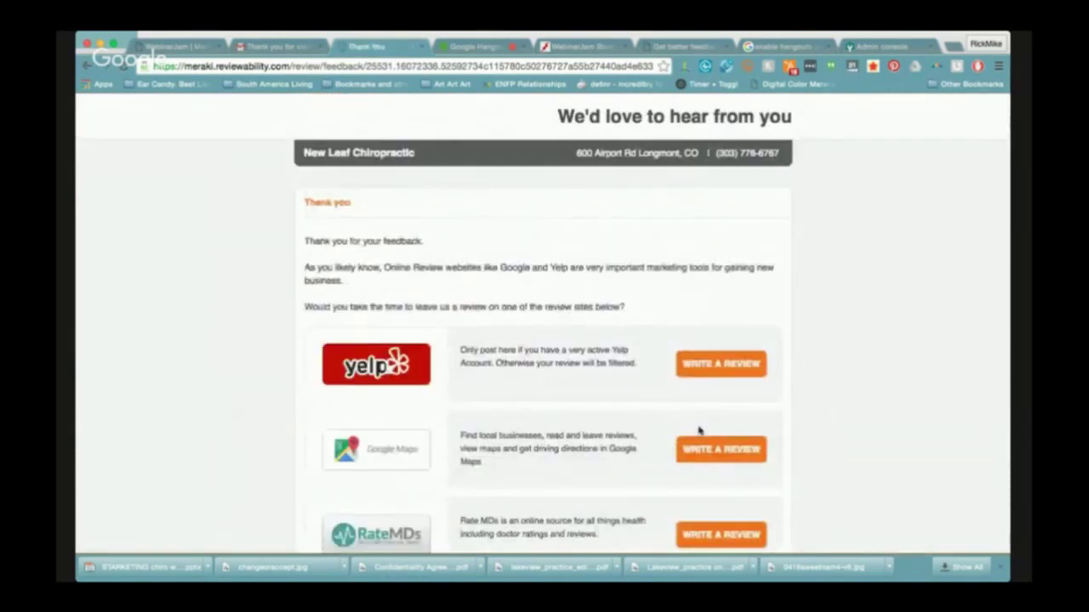
# On the thank-you page, pick Write a Review for Google Maps
pyautogui.scroll(-2, 674, 408)
pyautogui.scroll(-1, 674, 409)
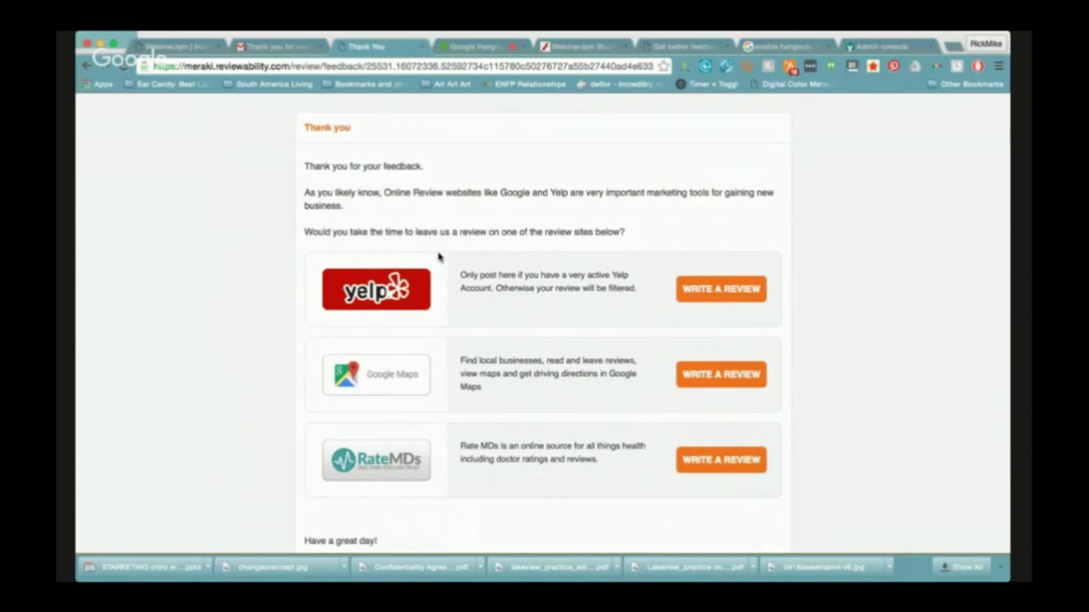
pyautogui.scroll(-1, 406, 211)
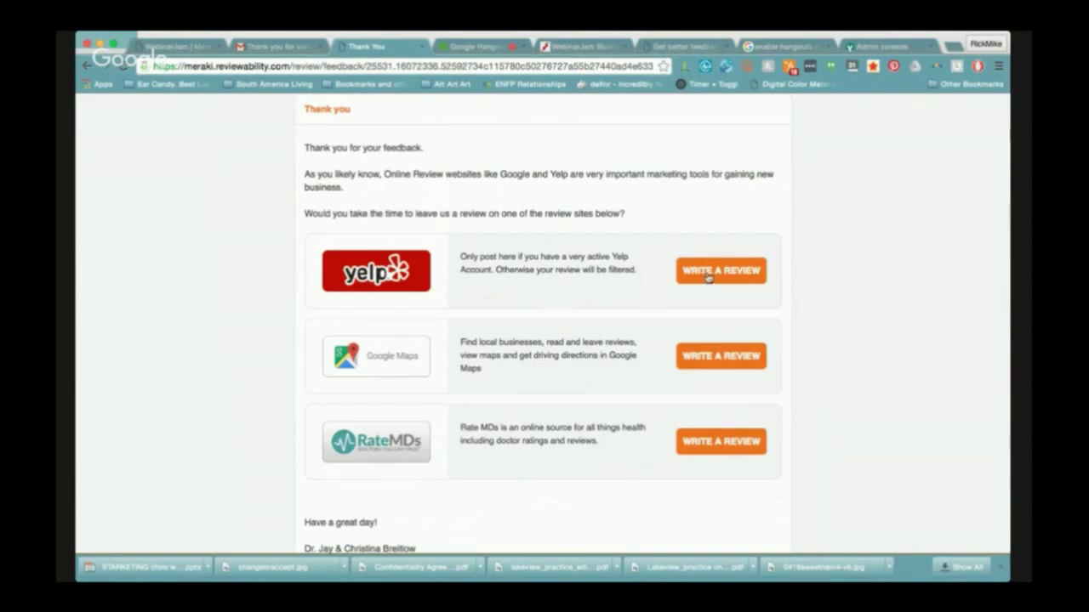
pyautogui.click(705, 357)
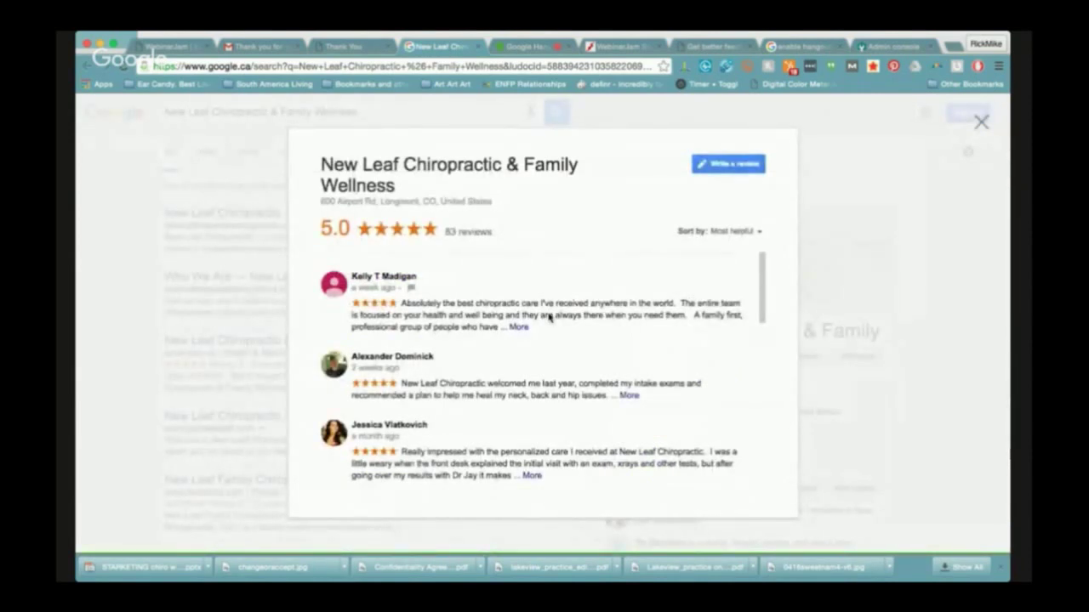
# Open the clinic's Google review form, cancel it without posting, and return to the thank-you page
pyautogui.click(717, 167)
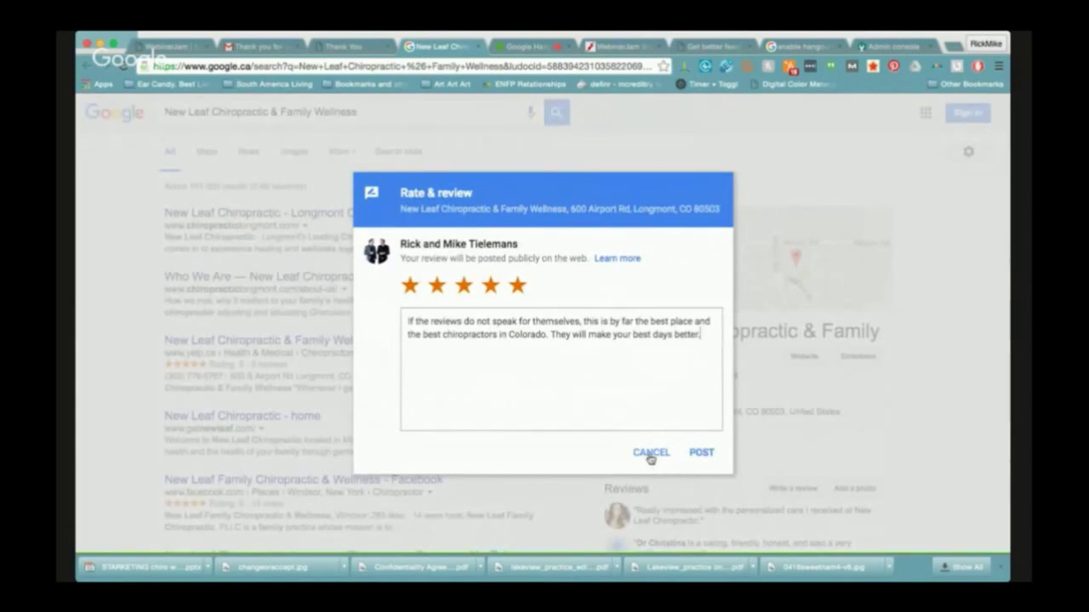
pyautogui.click(651, 454)
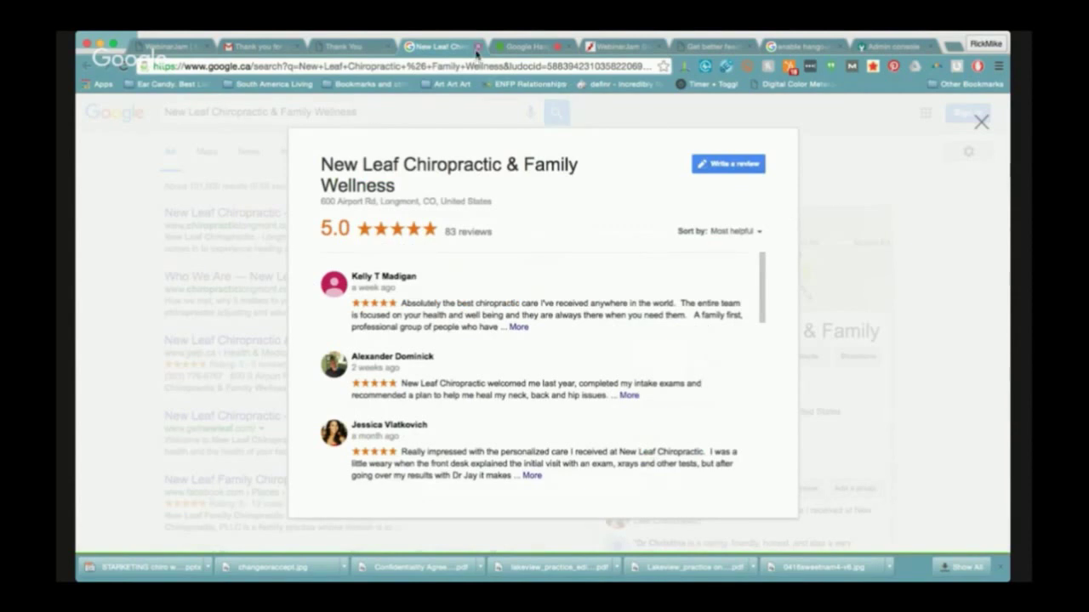
pyautogui.click(348, 51)
pyautogui.scroll(3, 445, 155)
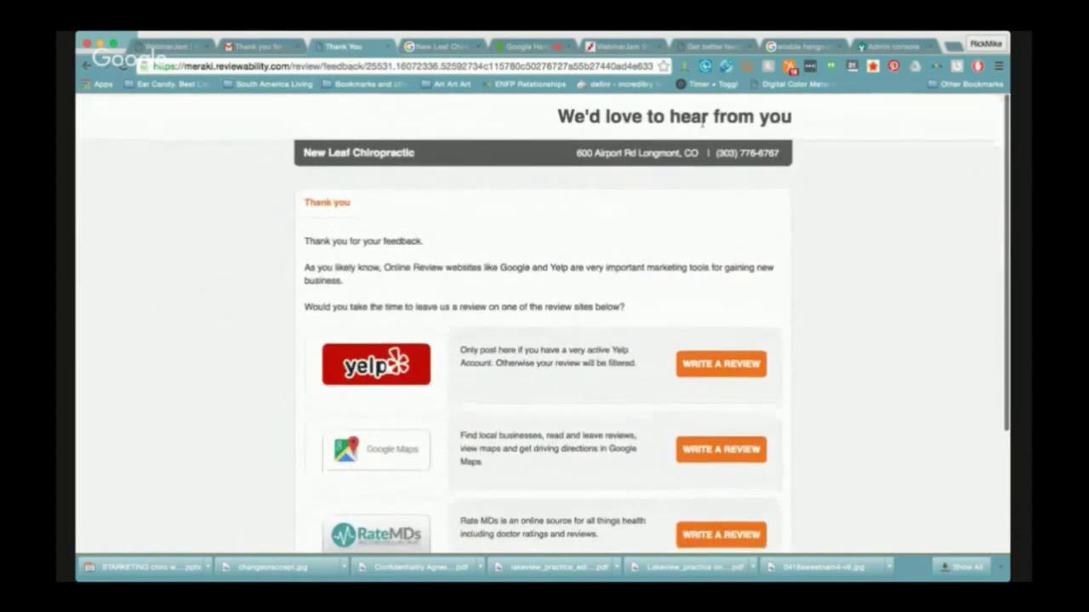
# On the customer dashboard, toggle the new 10-score review's Show on Website to No and back to Yes
pyautogui.click(618, 49)
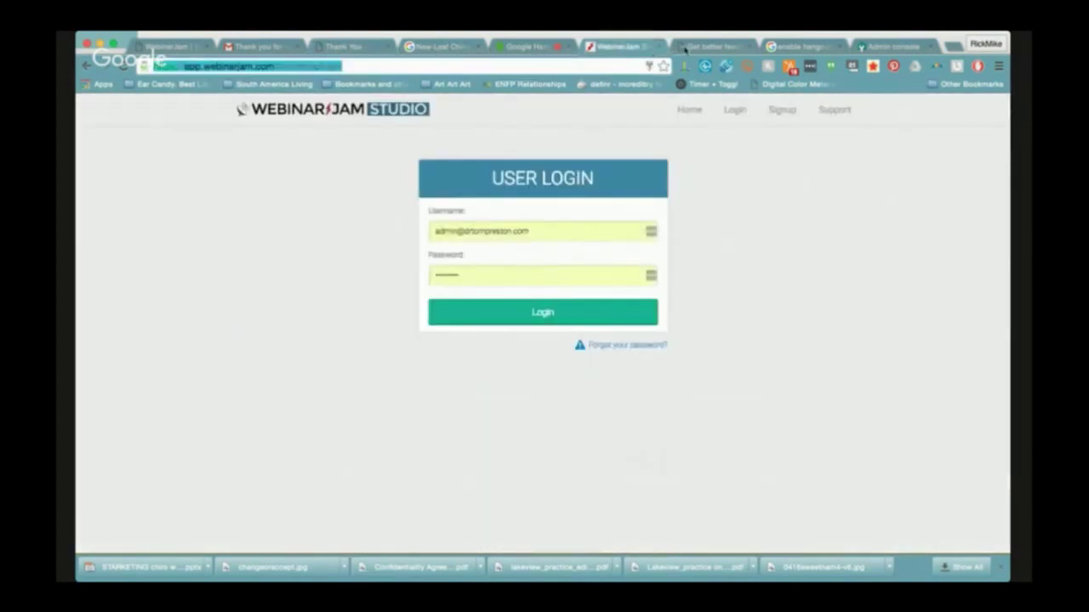
pyautogui.click(684, 49)
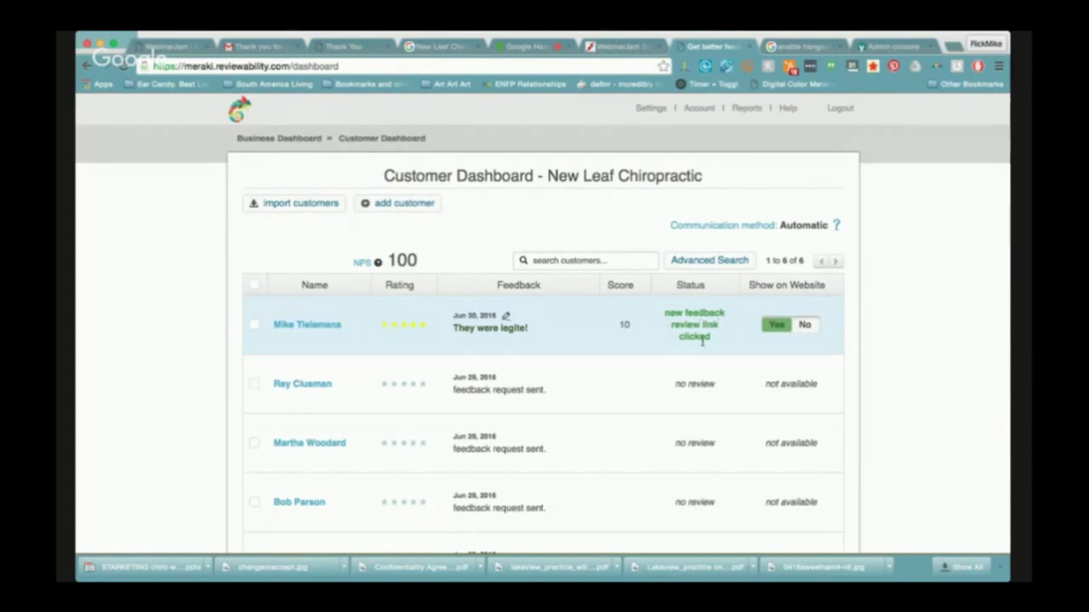
pyautogui.scroll(-3, 585, 382)
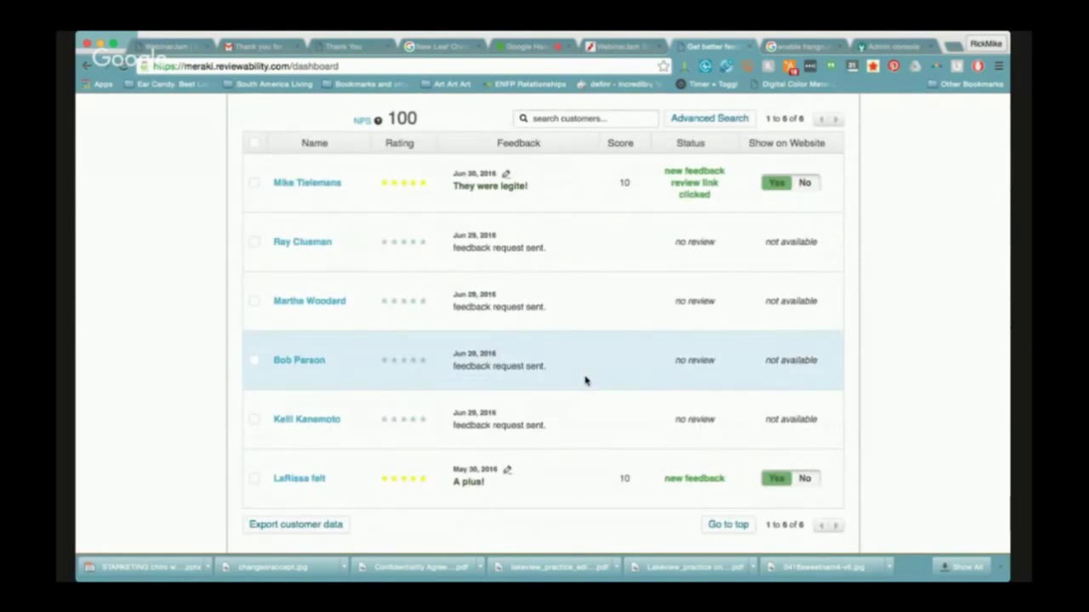
pyautogui.scroll(2, 585, 380)
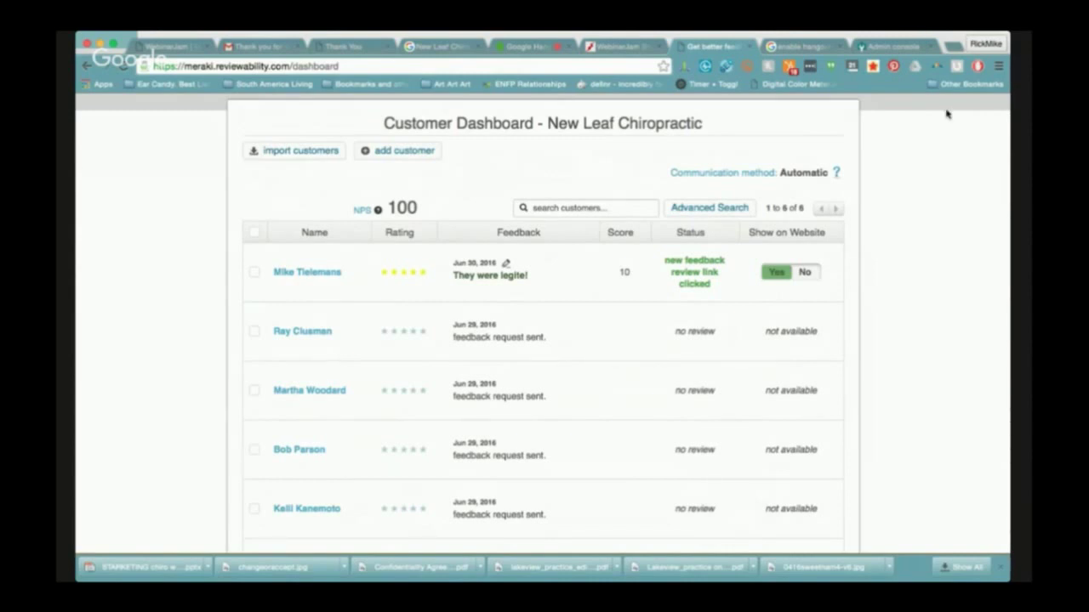
pyautogui.click(804, 274)
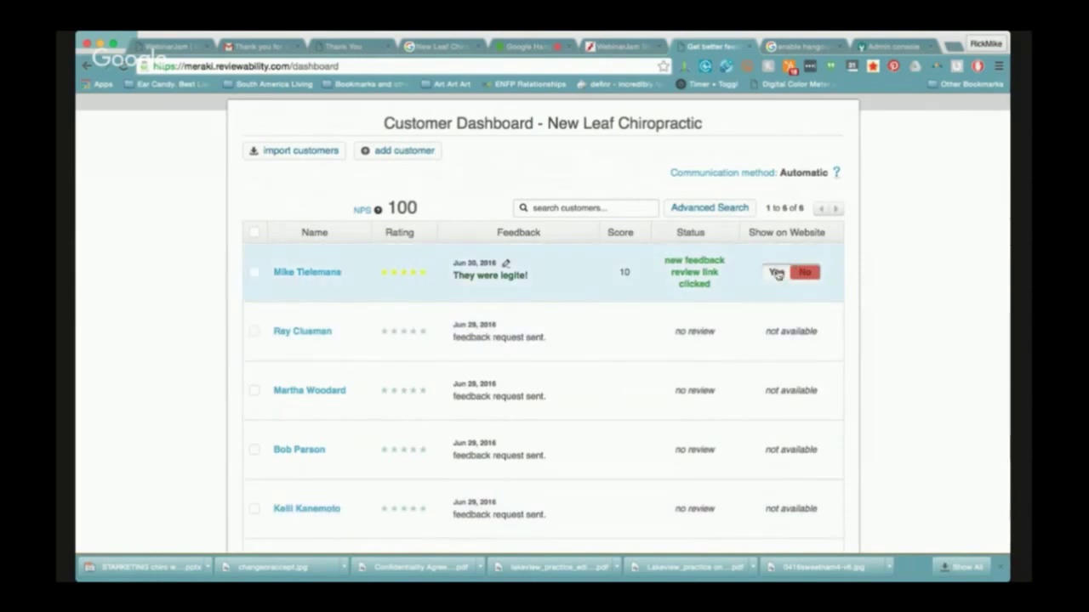
pyautogui.click(776, 273)
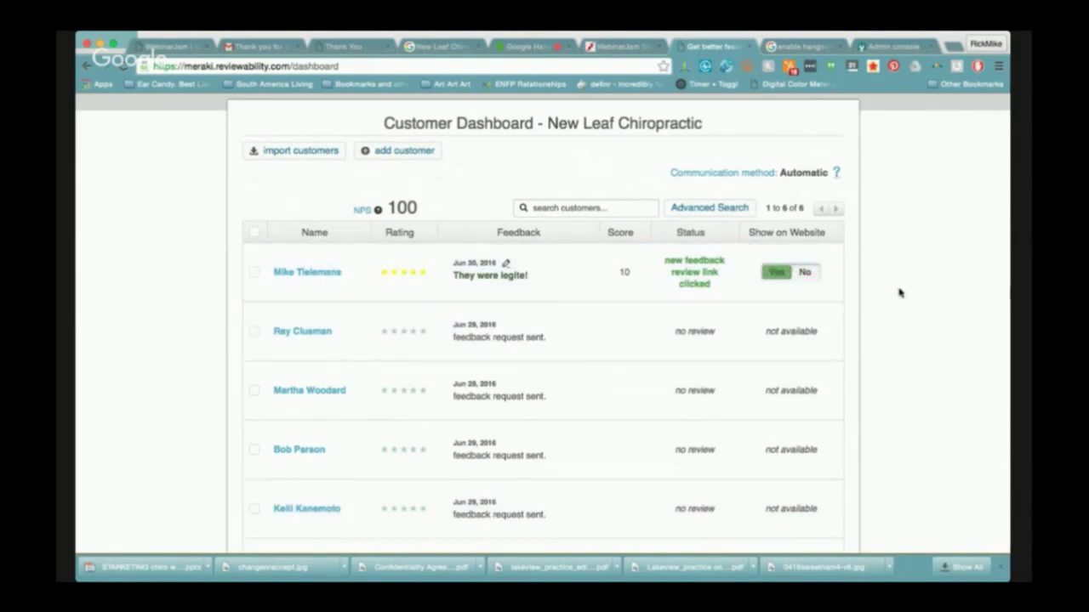